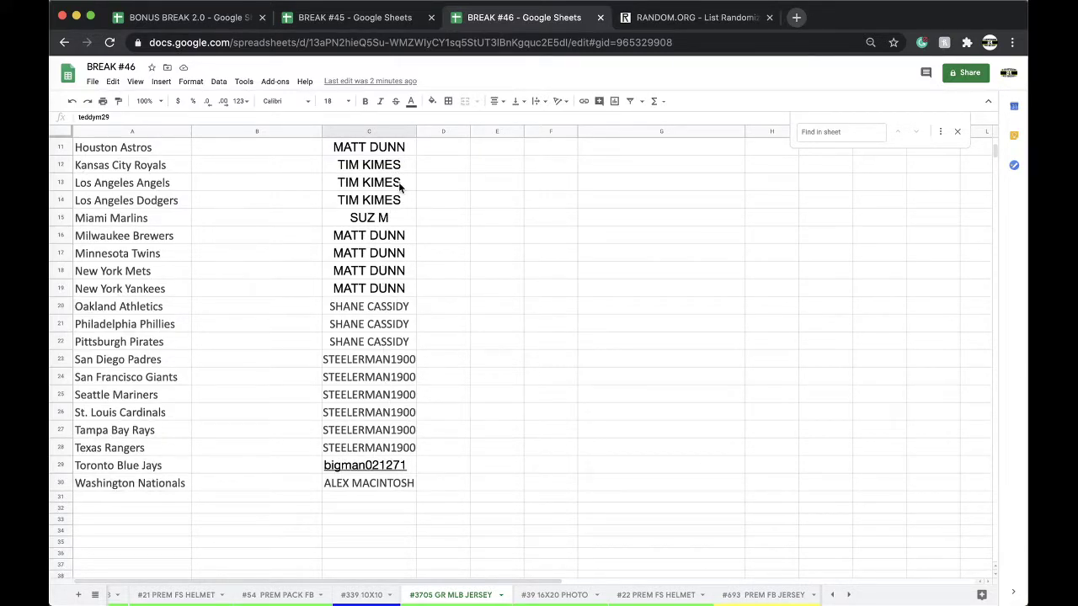
Select column C of the MLB jersey sheet and copy all 30 buyer names.
{"action": "left_click", "coordinate": [365, 132]}
{"action": "key", "text": "cmd+c"}
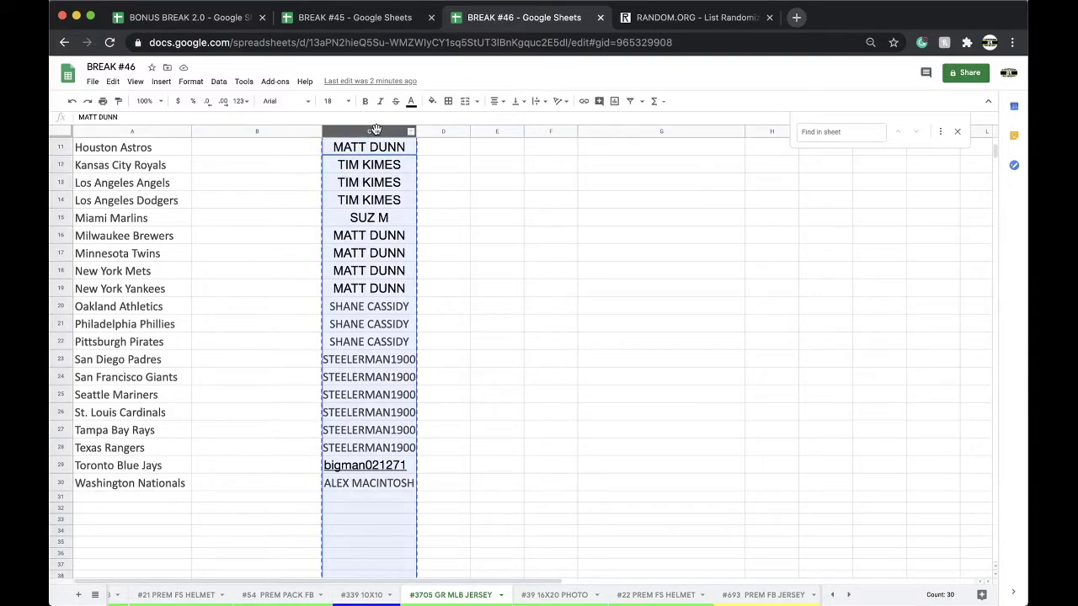
{"action": "scroll", "coordinate": [366, 371], "scroll_direction": "up", "scroll_amount": 4}
Reload the RANDOM.ORG List Randomizer to an empty form and enter the 30 buyer names.
{"action": "left_click", "coordinate": [645, 22]}
{"action": "key", "text": "cmd+l"}
{"action": "key", "text": "Return"}
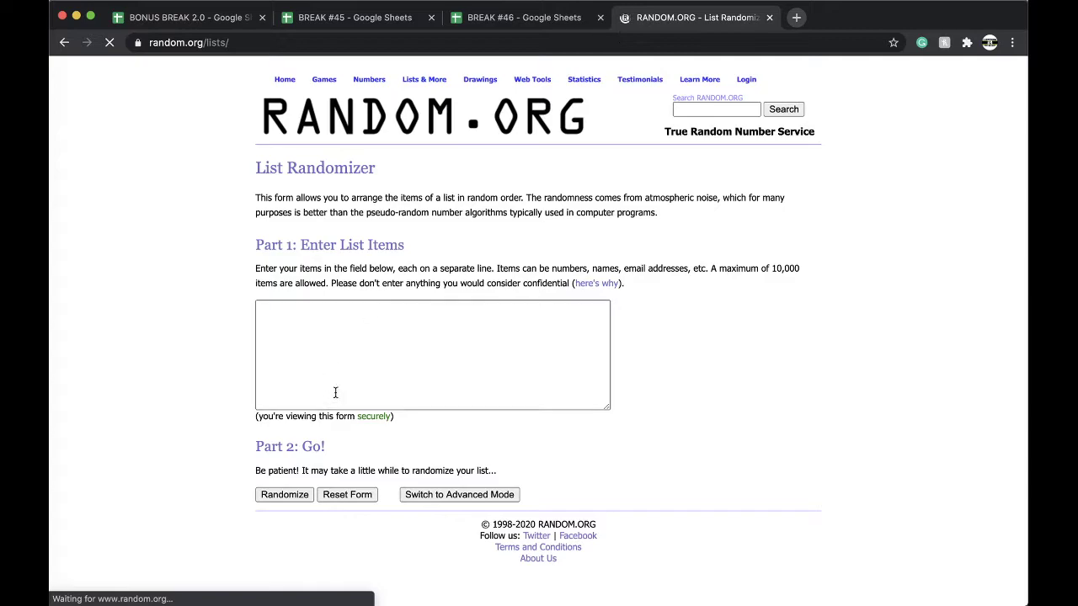
{"action": "left_click", "coordinate": [355, 365]}
Shuffle the names five times, select the final order, and return to BREAK #46.
{"action": "left_click", "coordinate": [285, 494]}
{"action": "scroll", "coordinate": [275, 517], "scroll_direction": "down", "scroll_amount": 3}
{"action": "left_click", "coordinate": [274, 514]}
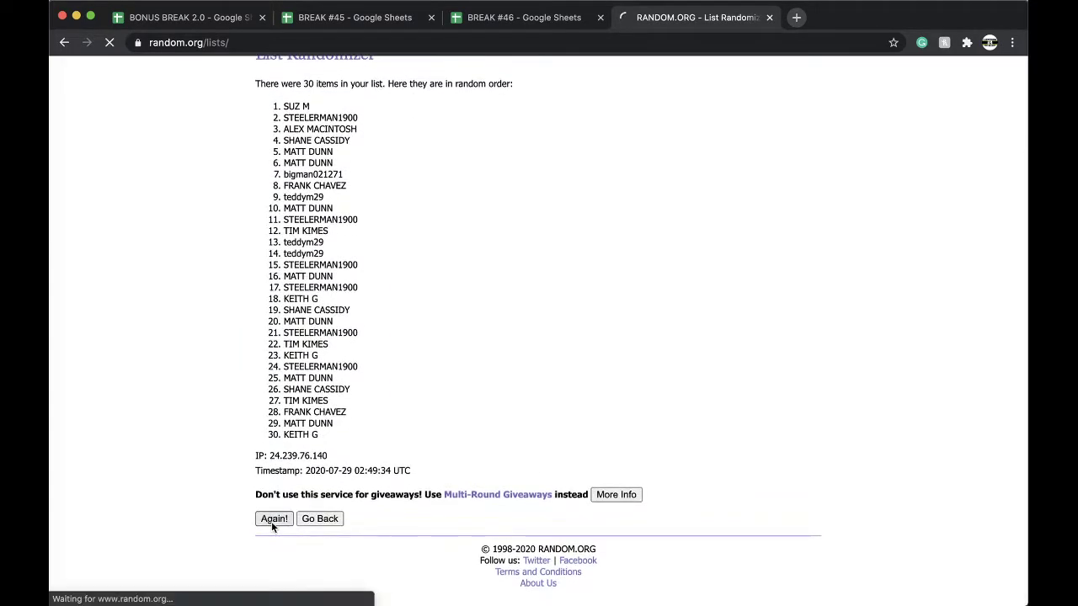
{"action": "scroll", "coordinate": [271, 521], "scroll_direction": "down", "scroll_amount": 4}
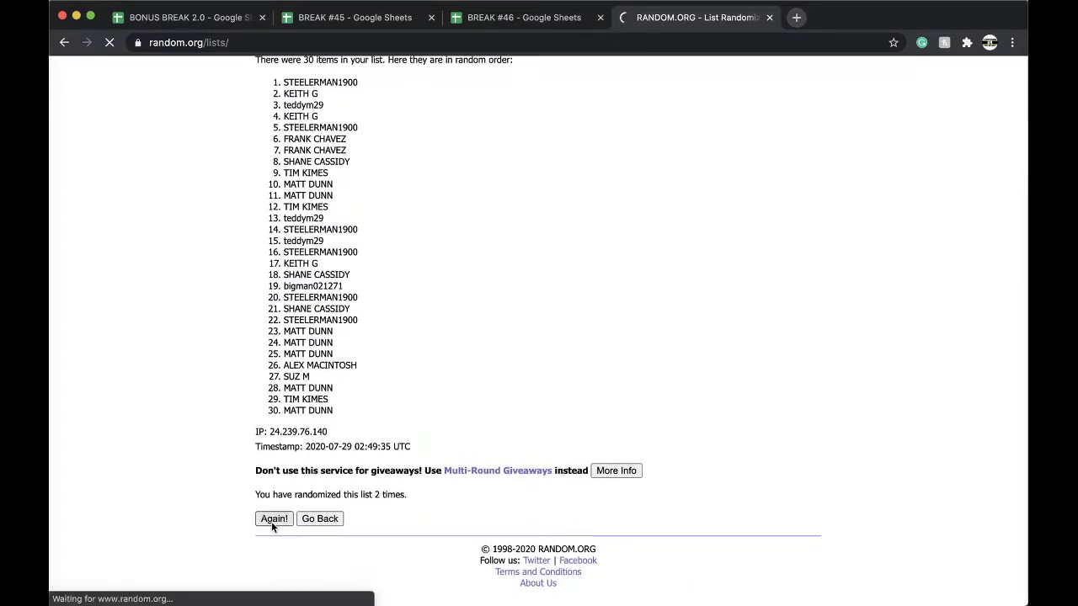
{"action": "left_click", "coordinate": [271, 522]}
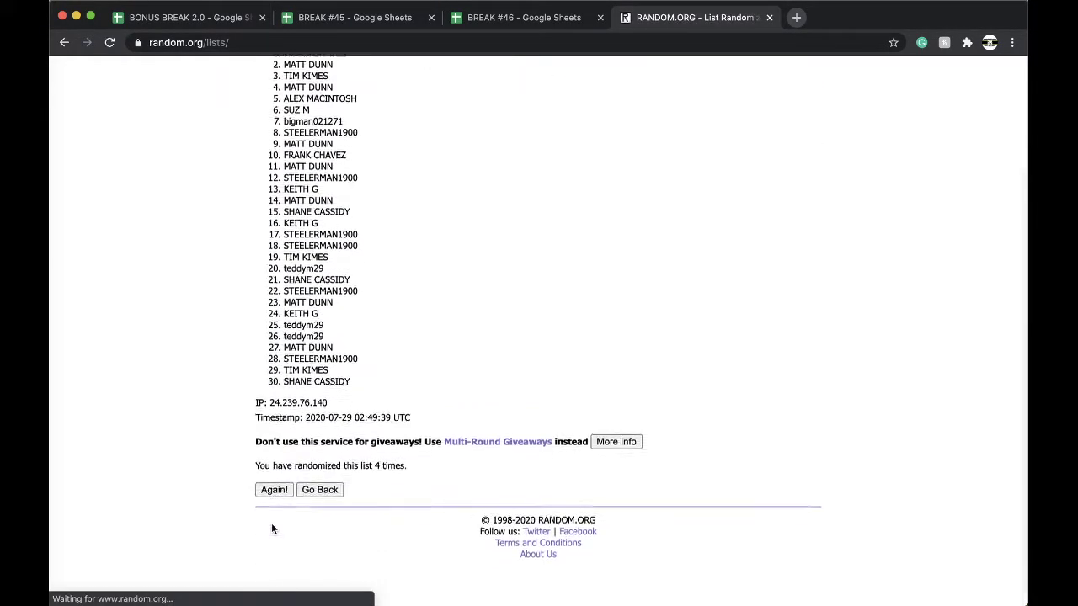
{"action": "left_click", "coordinate": [271, 522]}
{"action": "left_click_drag", "start_coordinate": [278, 226], "coordinate": [385, 410]}
{"action": "scroll", "coordinate": [362, 294], "scroll_direction": "down", "scroll_amount": 2}
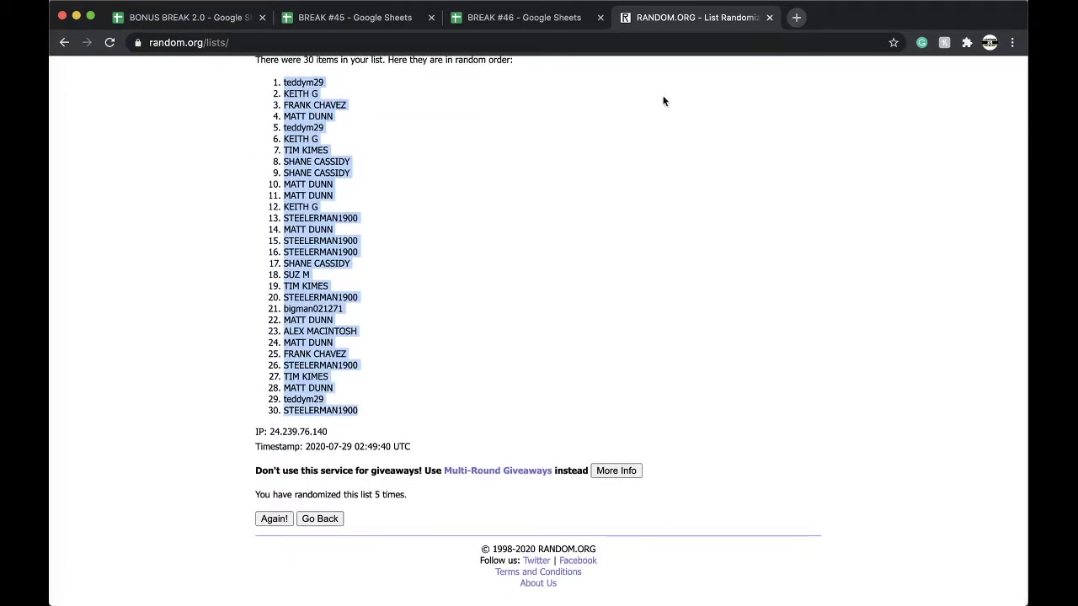
{"action": "left_click", "coordinate": [552, 20]}
Paste the randomized names into column B from B1 and sort the sheet by column B, A→Z.
{"action": "left_click", "coordinate": [270, 148]}
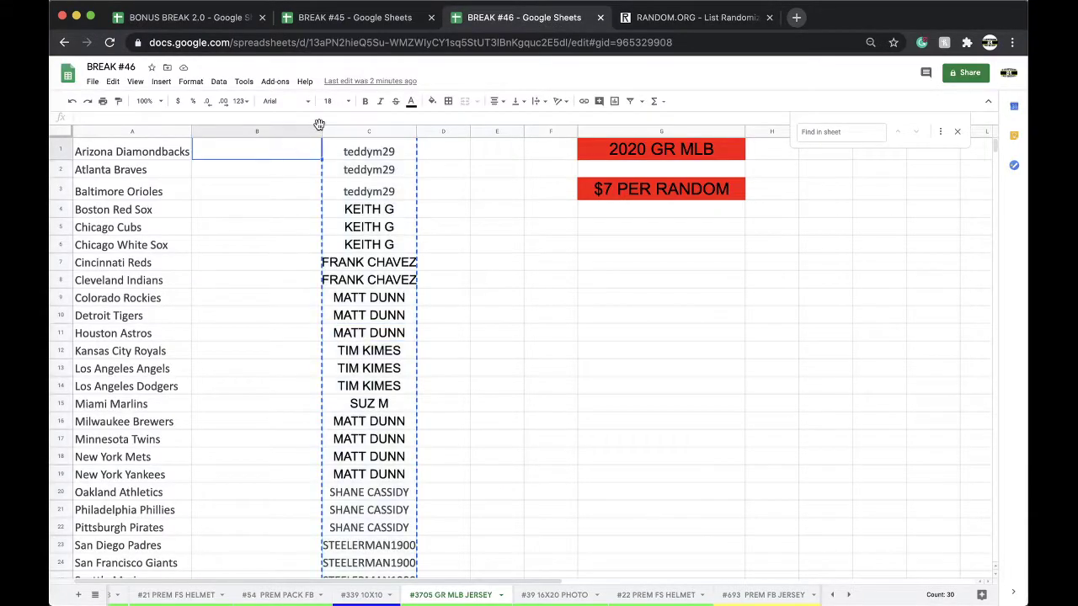
{"action": "key", "text": "ctrl+v"}
{"action": "left_click", "coordinate": [218, 80]}
{"action": "left_click", "coordinate": [236, 99]}
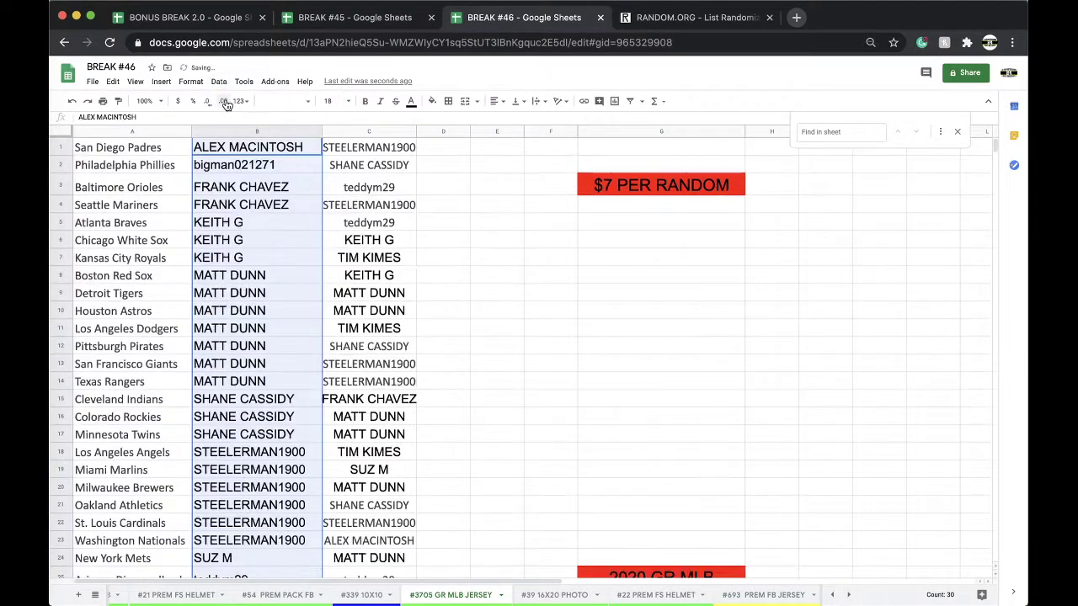
Review the buyers now listed in B2, B3, B5, B9 and further down column B.
{"action": "left_click", "coordinate": [257, 173]}
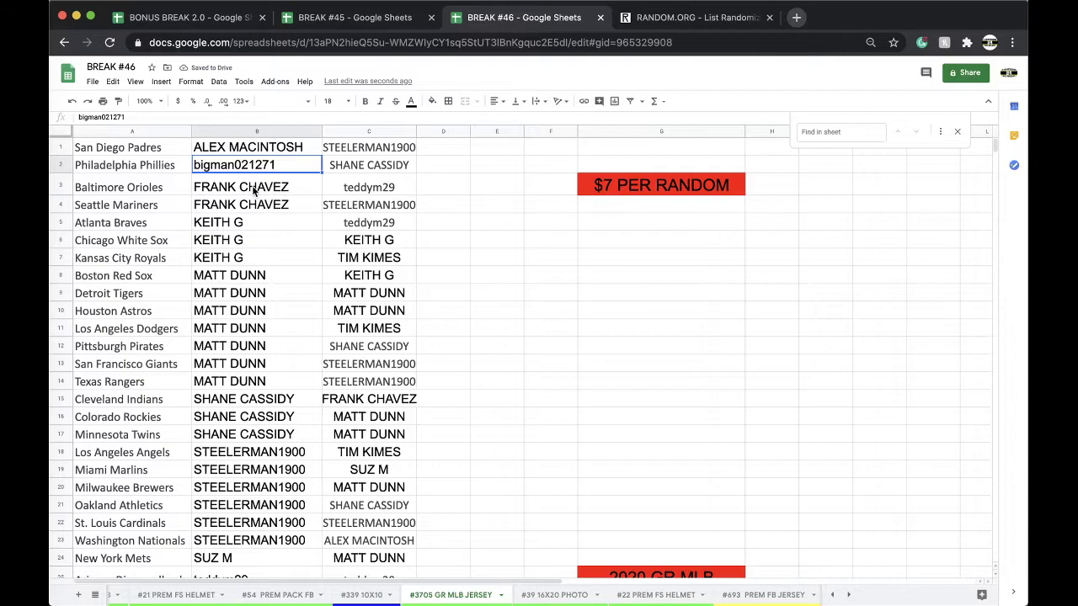
{"action": "left_click", "coordinate": [256, 188]}
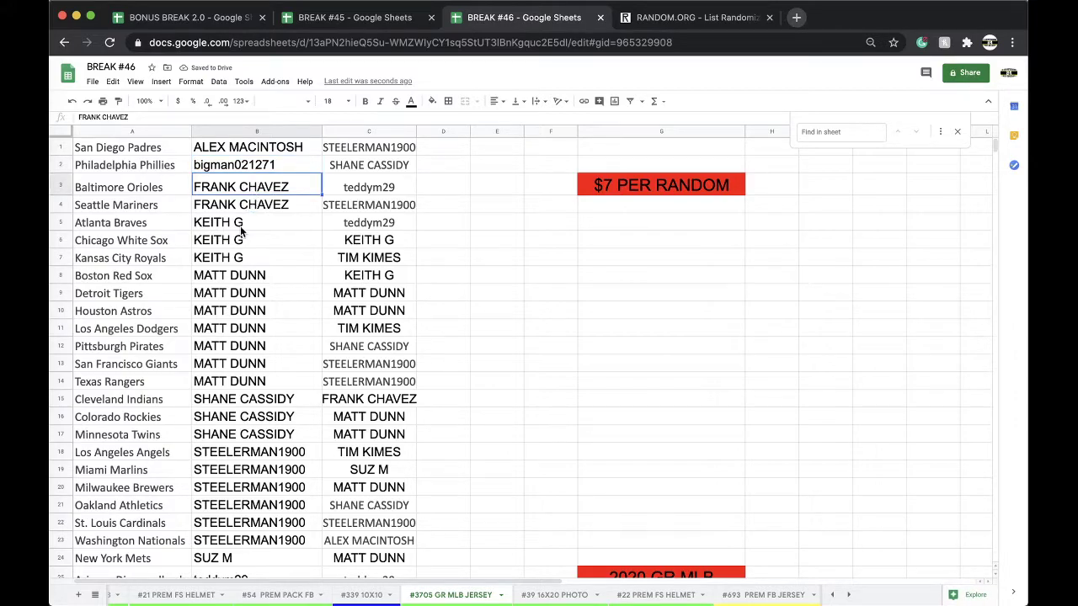
{"action": "left_click", "coordinate": [244, 226]}
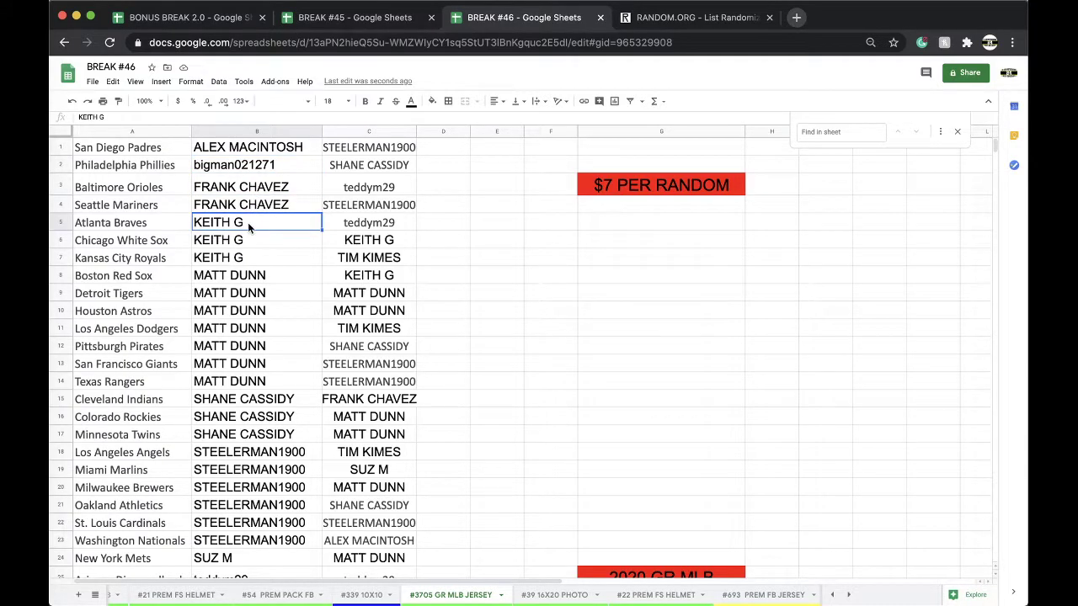
{"action": "scroll", "coordinate": [244, 244], "scroll_direction": "down", "scroll_amount": 3}
{"action": "left_click", "coordinate": [247, 235]}
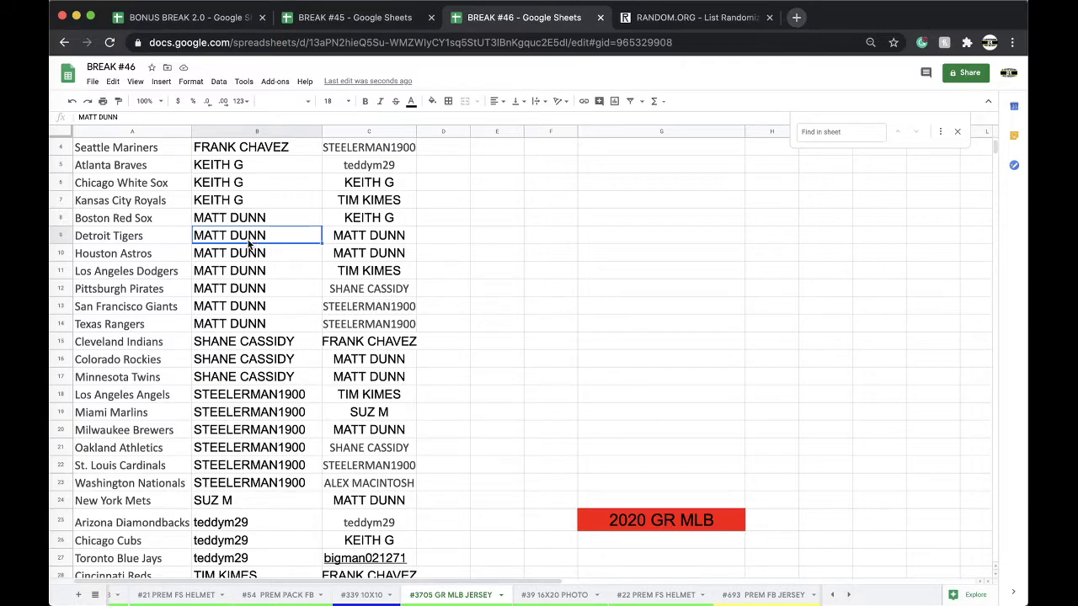
{"action": "scroll", "coordinate": [250, 243], "scroll_direction": "down", "scroll_amount": 1}
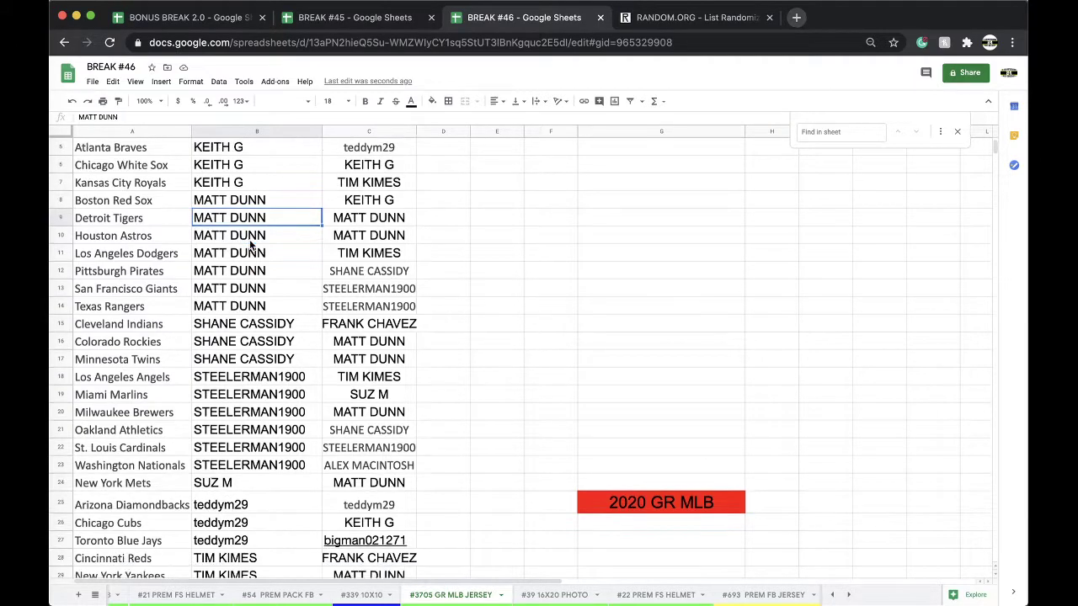
{"action": "scroll", "coordinate": [249, 243], "scroll_direction": "down", "scroll_amount": 3}
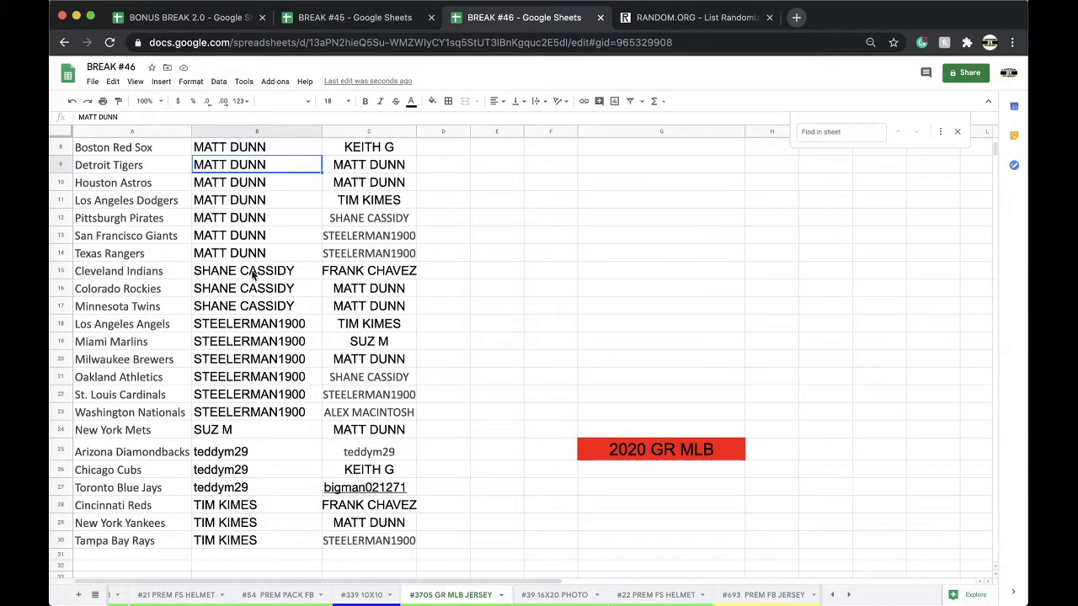
{"action": "scroll", "coordinate": [244, 278], "scroll_direction": "down", "scroll_amount": 2}
{"action": "scroll", "coordinate": [246, 272], "scroll_direction": "down", "scroll_amount": 2}
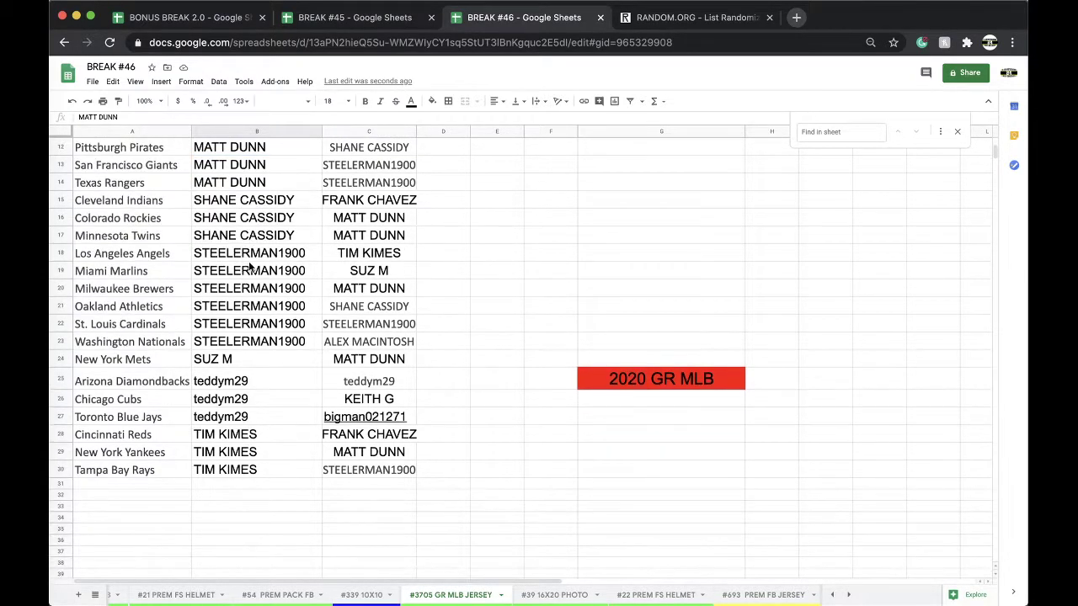
{"action": "scroll", "coordinate": [249, 267], "scroll_direction": "down", "scroll_amount": 2}
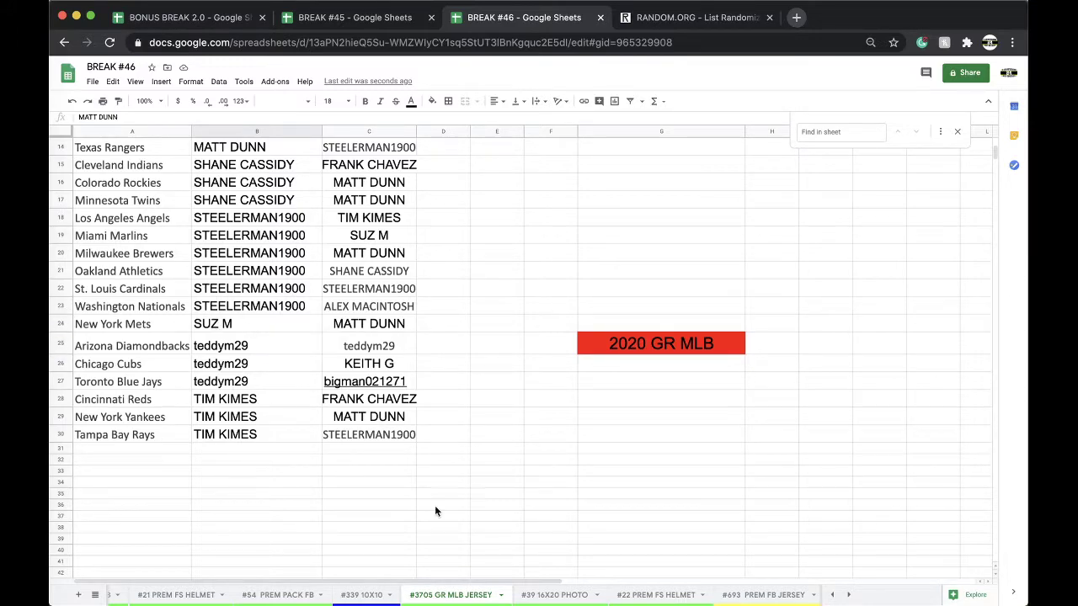
On #693 PREM FB JERSEY, paste the yellow buyer entry into C22 and C23 through C30.
{"action": "scroll", "coordinate": [546, 589], "scroll_direction": "right", "scroll_amount": 3}
{"action": "left_click", "coordinate": [552, 594]}
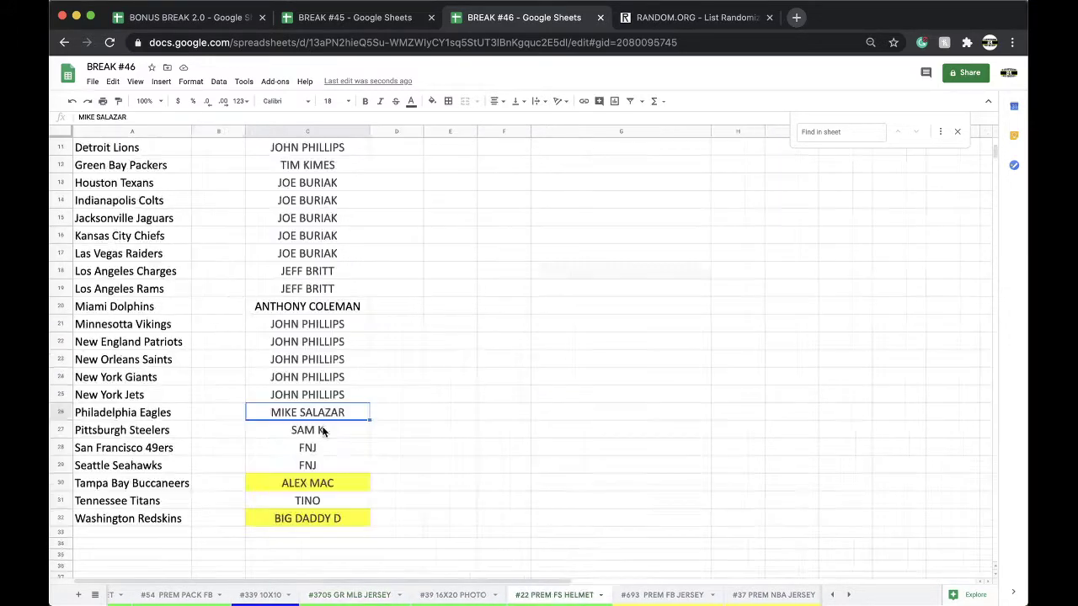
{"action": "left_click", "coordinate": [662, 594]}
{"action": "scroll", "coordinate": [388, 375], "scroll_direction": "down", "scroll_amount": 2}
{"action": "scroll", "coordinate": [387, 374], "scroll_direction": "down", "scroll_amount": 6}
{"action": "left_click", "coordinate": [303, 188]}
{"action": "key", "text": "ctrl+v"}
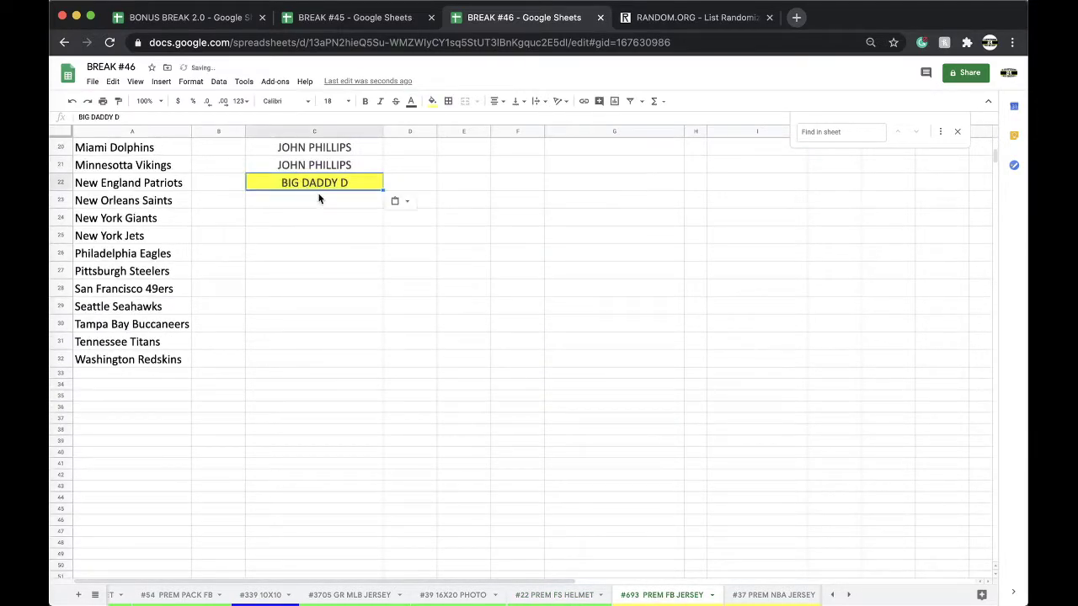
{"action": "left_click_drag", "start_coordinate": [318, 200], "coordinate": [324, 315]}
{"action": "key", "text": "ctrl+v"}
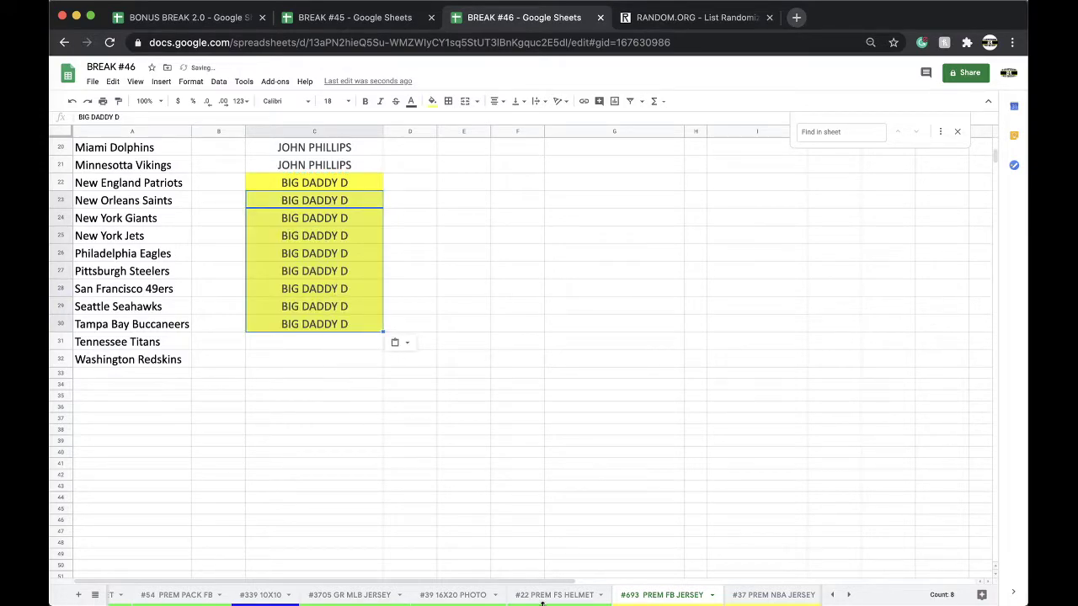
Go back through the #3705 GR MLB JERSEY sheet to the #37 PREM NBA JERSEY sheet.
{"action": "left_click", "coordinate": [379, 592]}
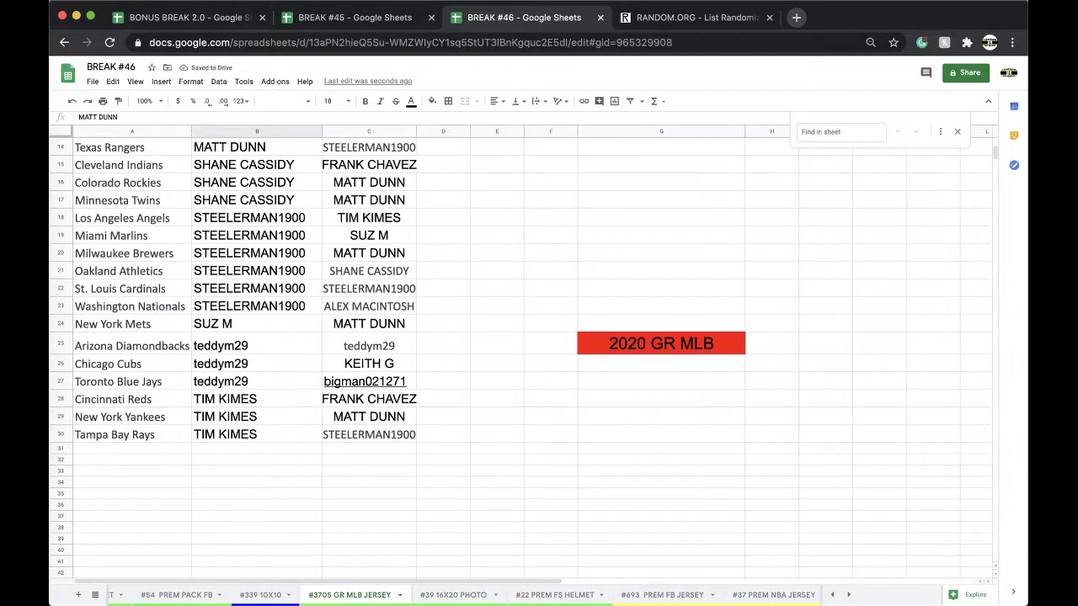
{"action": "left_click", "coordinate": [642, 596]}
{"action": "scroll", "coordinate": [644, 595], "scroll_direction": "right", "scroll_amount": 2}
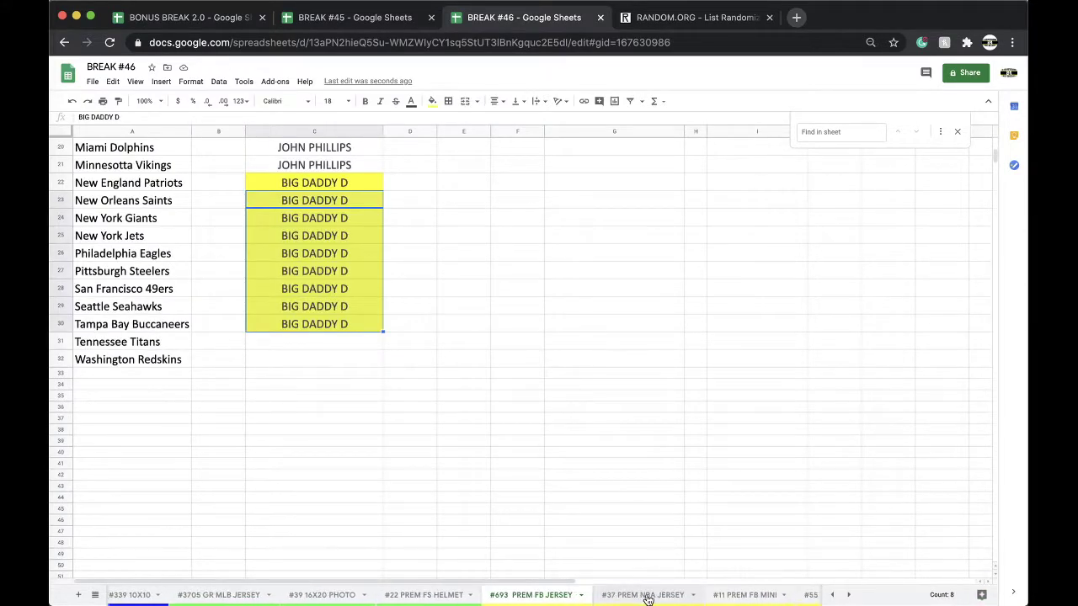
{"action": "left_click", "coordinate": [648, 595]}
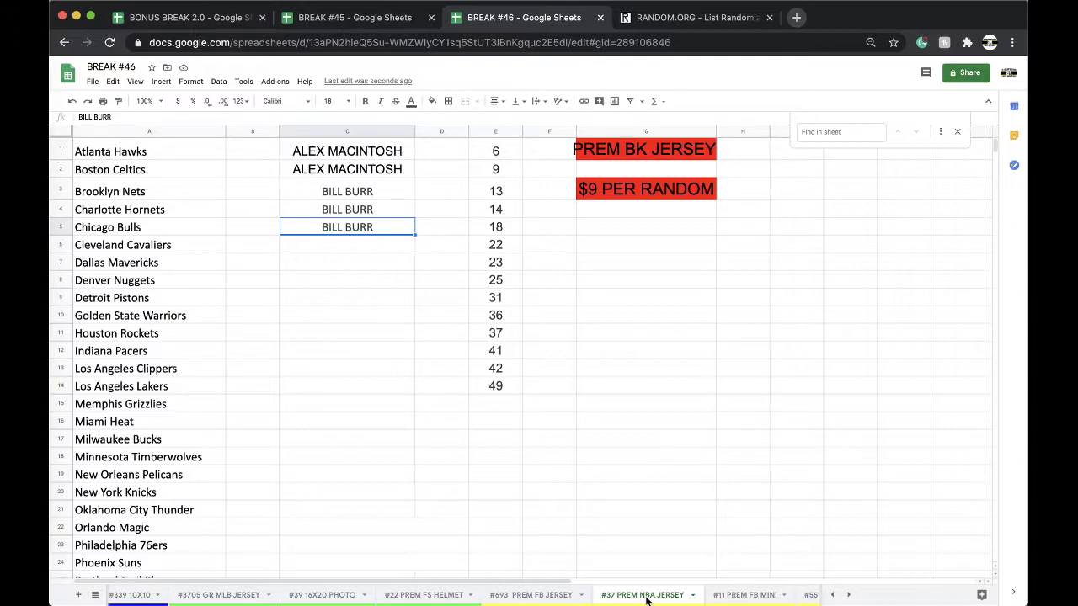
{"action": "scroll", "coordinate": [646, 596], "scroll_direction": "right", "scroll_amount": 2}
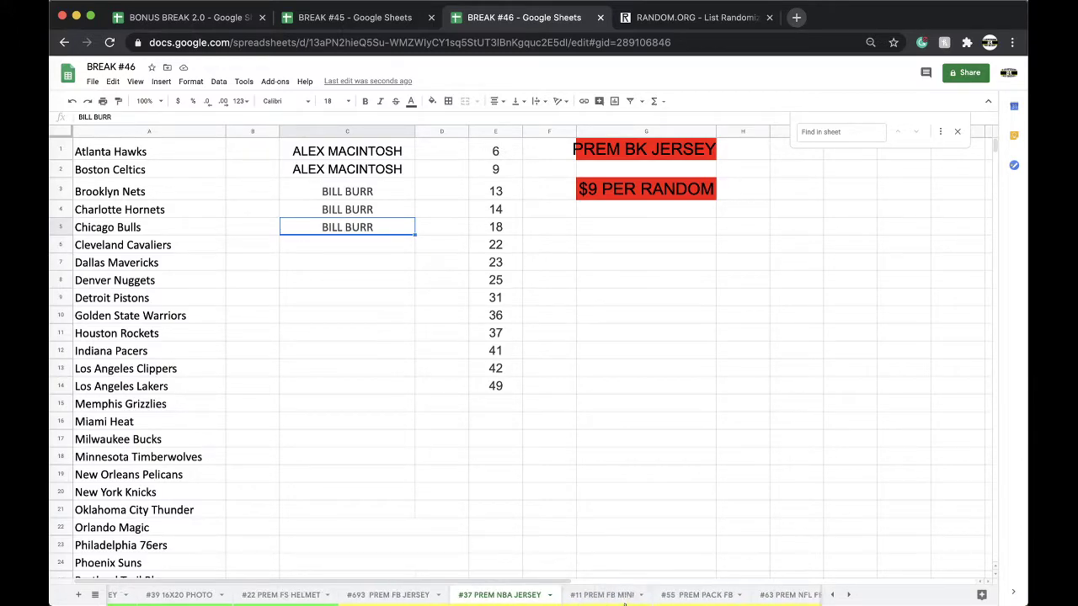
On #55 PREM PACK FB, enter the new buyer's name in C3 and copy it into C4 and C5.
{"action": "left_click", "coordinate": [682, 595]}
{"action": "left_click", "coordinate": [296, 192]}
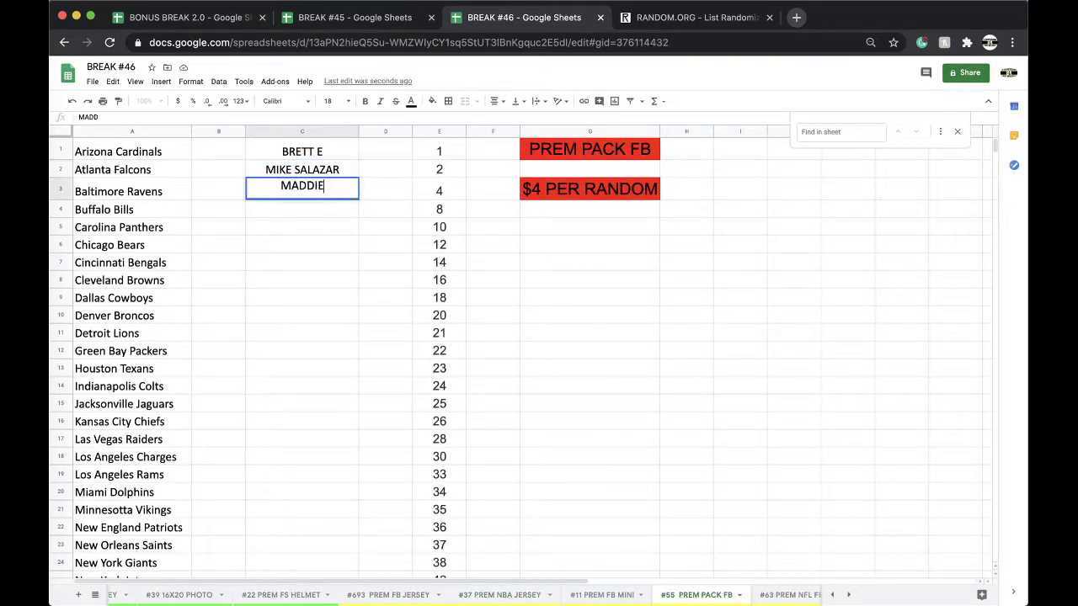
{"action": "key", "text": "Return"}
{"action": "key", "text": "Up"}
{"action": "key", "text": "ctrl+c"}
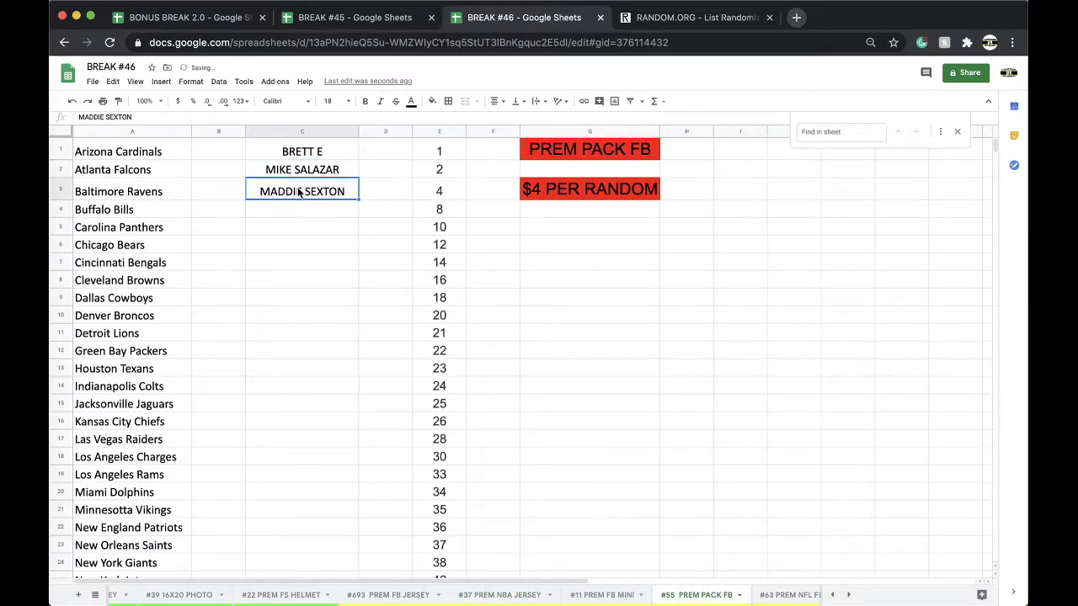
{"action": "key", "text": "Down"}
{"action": "key", "text": "ctrl+v"}
{"action": "key", "text": "Down"}
{"action": "key", "text": "ctrl+v"}
In BREAK #45, find the buyer and change their $17.00 credit in B166 to $5.
{"action": "left_click", "coordinate": [349, 23]}
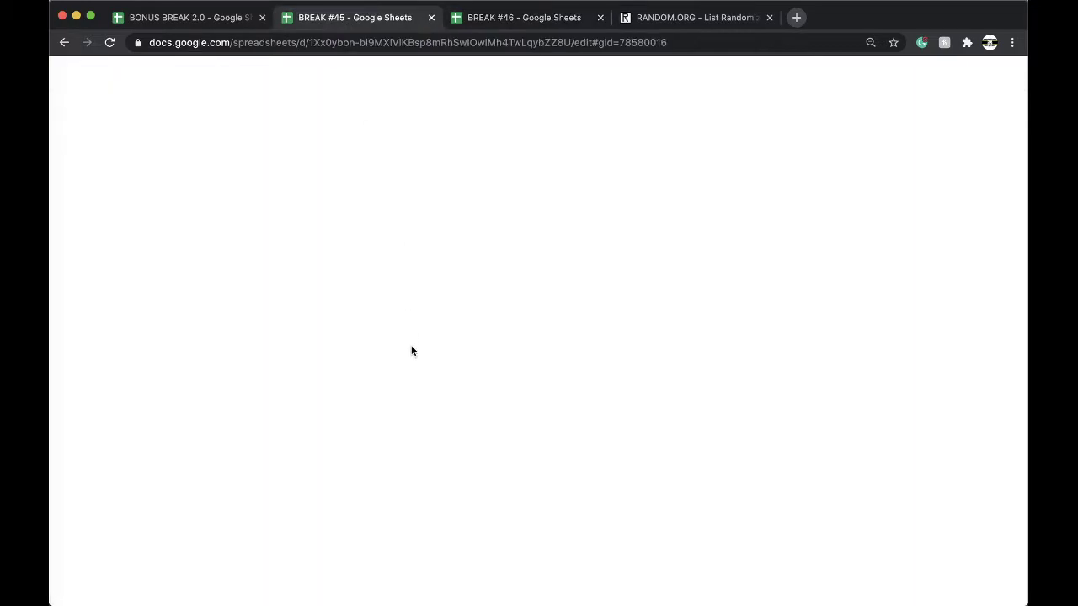
{"action": "key", "text": "ctrl+f"}
{"action": "type", "text": "MADD"}
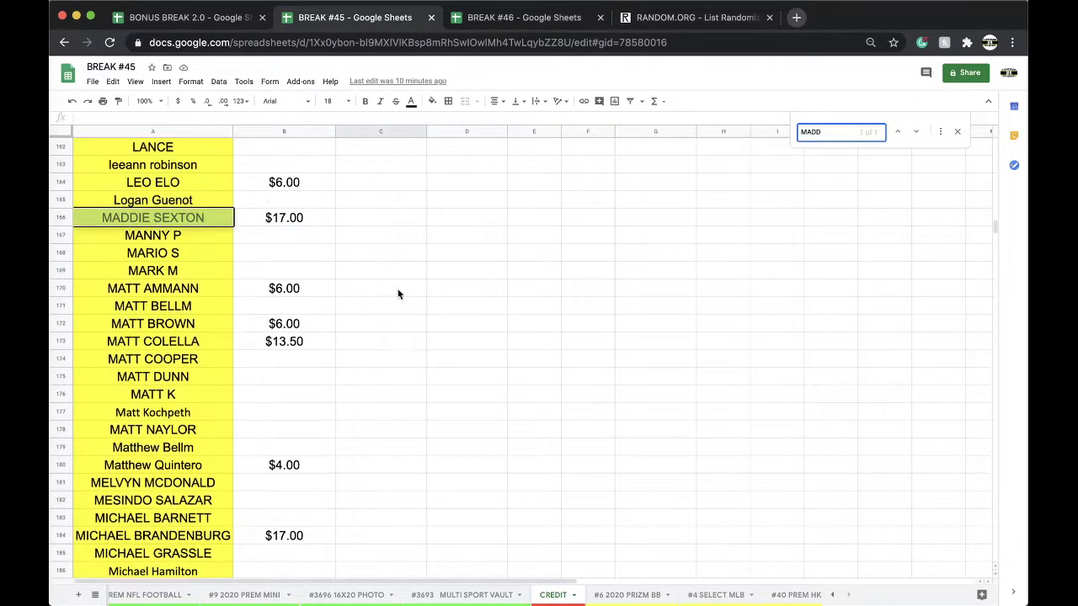
{"action": "left_click", "coordinate": [306, 222]}
{"action": "type", "text": "$5"}
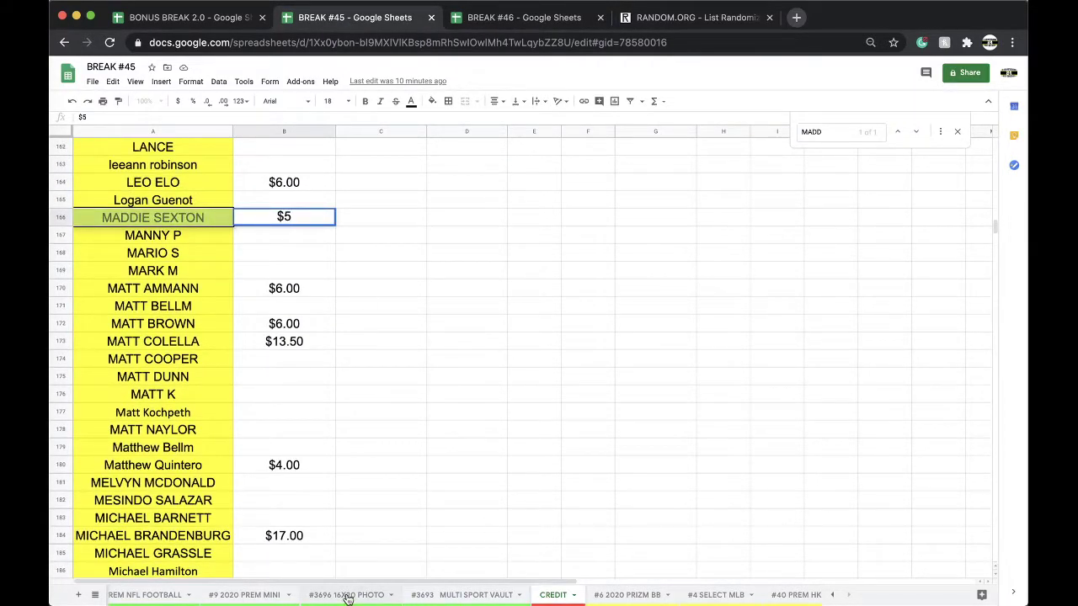
{"action": "left_click", "coordinate": [508, 20]}
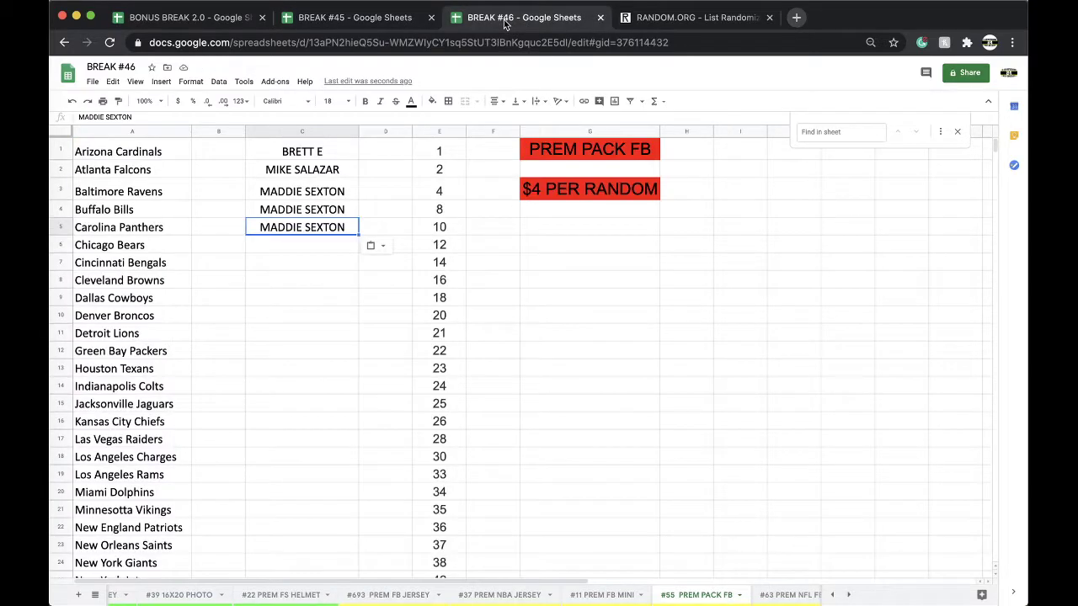
{"action": "scroll", "coordinate": [539, 595], "scroll_direction": "left", "scroll_amount": 3}
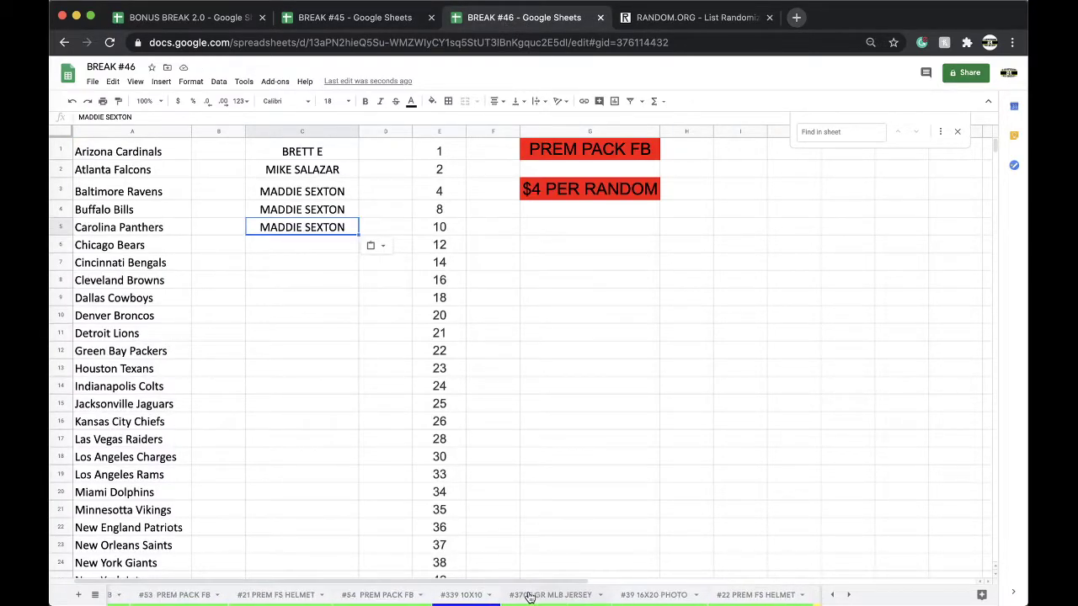
On #693 PREM FB JERSEY, enter the new buyer's name in C31 and fill it down to C32.
{"action": "left_click", "coordinate": [529, 596]}
{"action": "scroll", "coordinate": [452, 483], "scroll_direction": "up", "scroll_amount": 5}
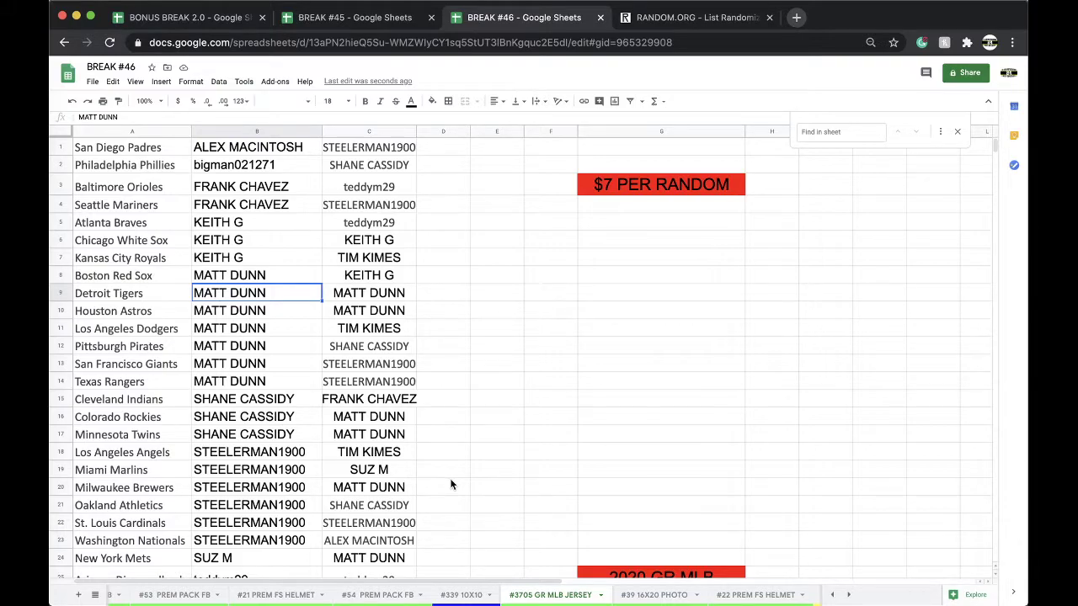
{"action": "scroll", "coordinate": [529, 595], "scroll_direction": "right", "scroll_amount": 4}
{"action": "left_click", "coordinate": [528, 596]}
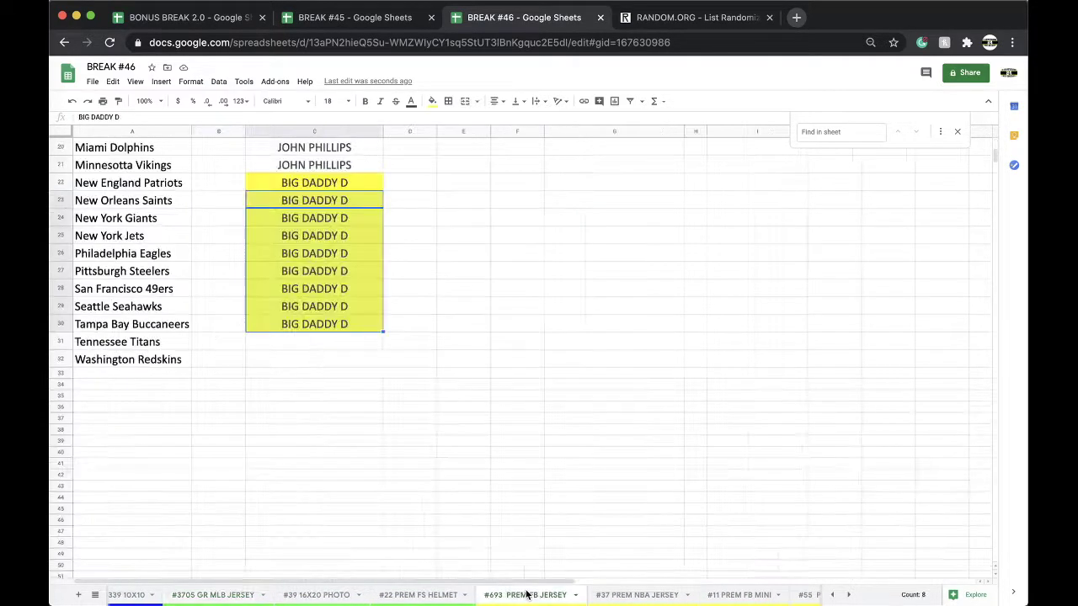
{"action": "left_click", "coordinate": [325, 339]}
{"action": "left_click", "coordinate": [337, 358]}
{"action": "left_click", "coordinate": [325, 340]}
{"action": "left_click_drag", "start_coordinate": [383, 350], "coordinate": [380, 362]}
Shade C31:C32 yellow, then return to the #3705 GR MLB JERSEY sheet.
{"action": "left_click", "coordinate": [432, 101]}
{"action": "left_click", "coordinate": [470, 150]}
{"action": "right_click", "coordinate": [523, 603]}
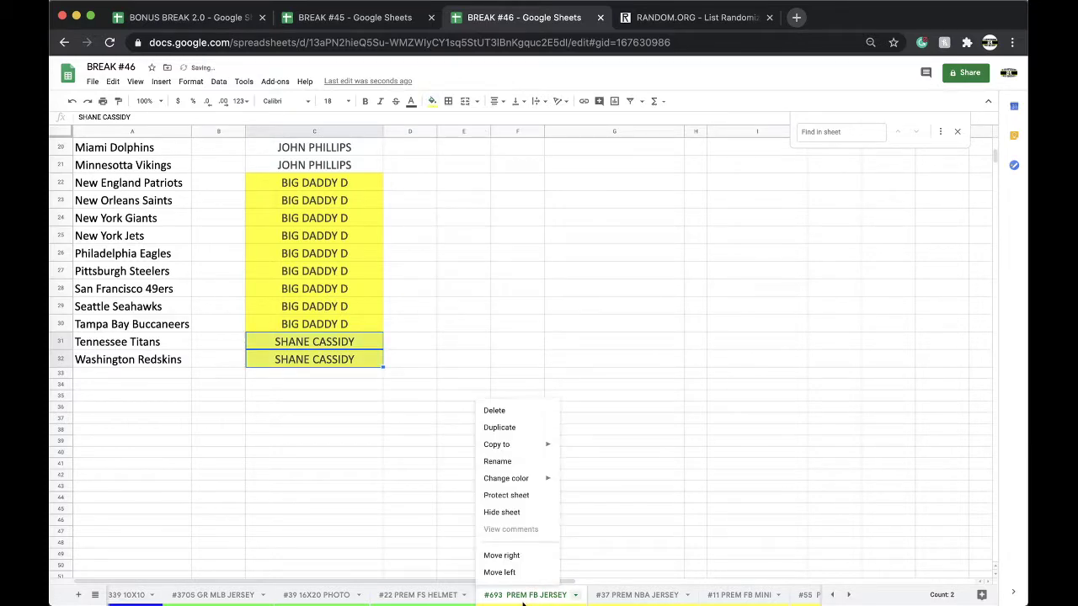
{"action": "mouse_move", "coordinate": [538, 479]}
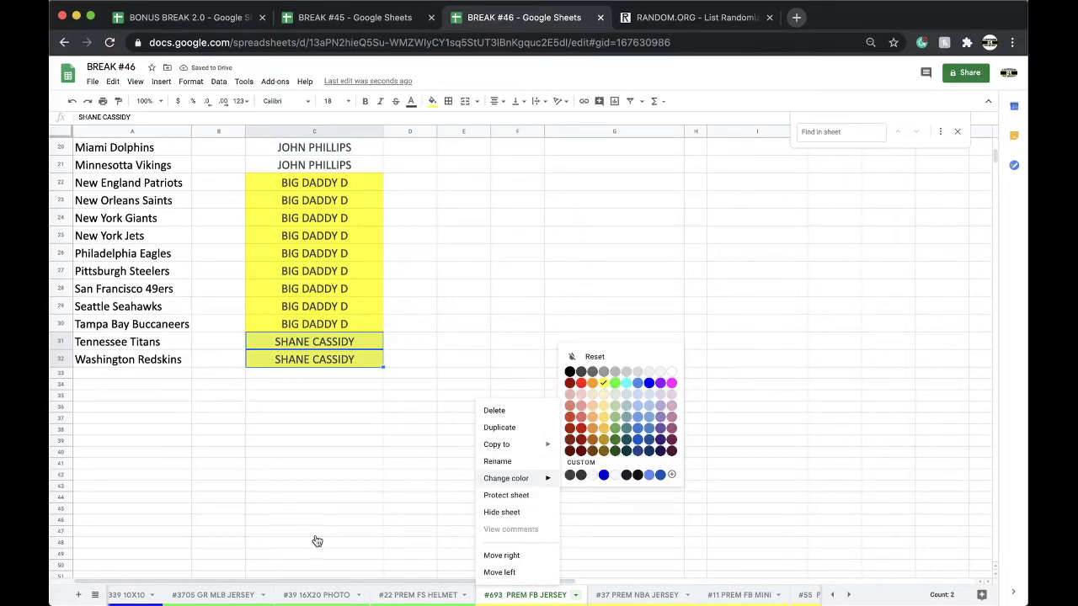
{"action": "left_click", "coordinate": [229, 573]}
{"action": "left_click", "coordinate": [232, 596]}
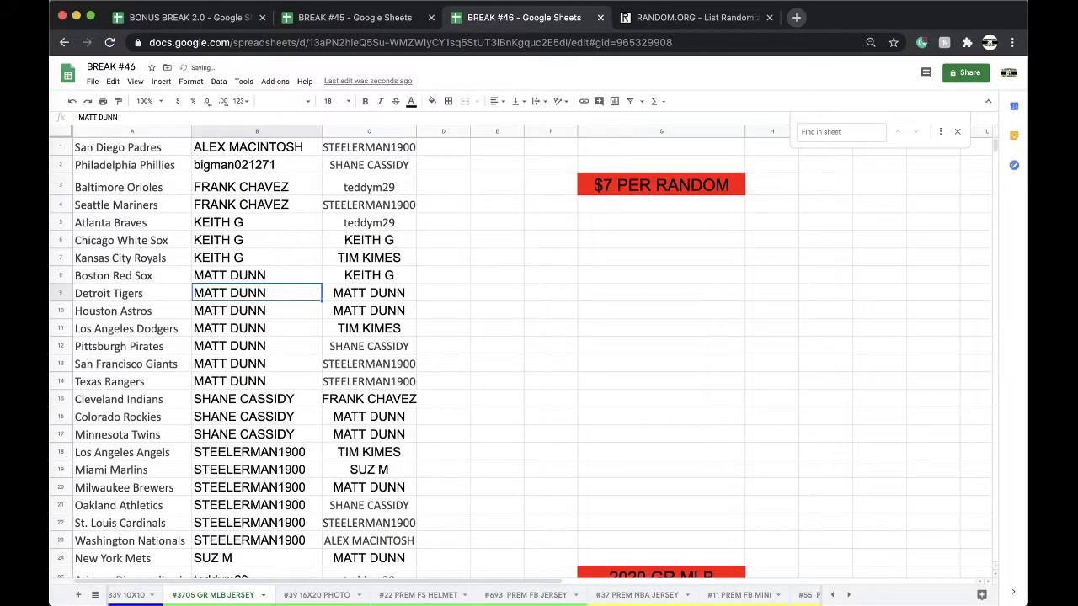
On #37 PREM NBA JERSEY, enter the new buyer's name in C6 and copy it into C7.
{"action": "left_click", "coordinate": [640, 597]}
{"action": "left_click", "coordinate": [388, 246]}
{"action": "type", "text": "MANNY P"}
{"action": "key", "text": "Return"}
{"action": "left_click", "coordinate": [373, 246]}
{"action": "key", "text": "cmd+c"}
{"action": "left_click", "coordinate": [358, 262]}
{"action": "key", "text": "cmd+v"}
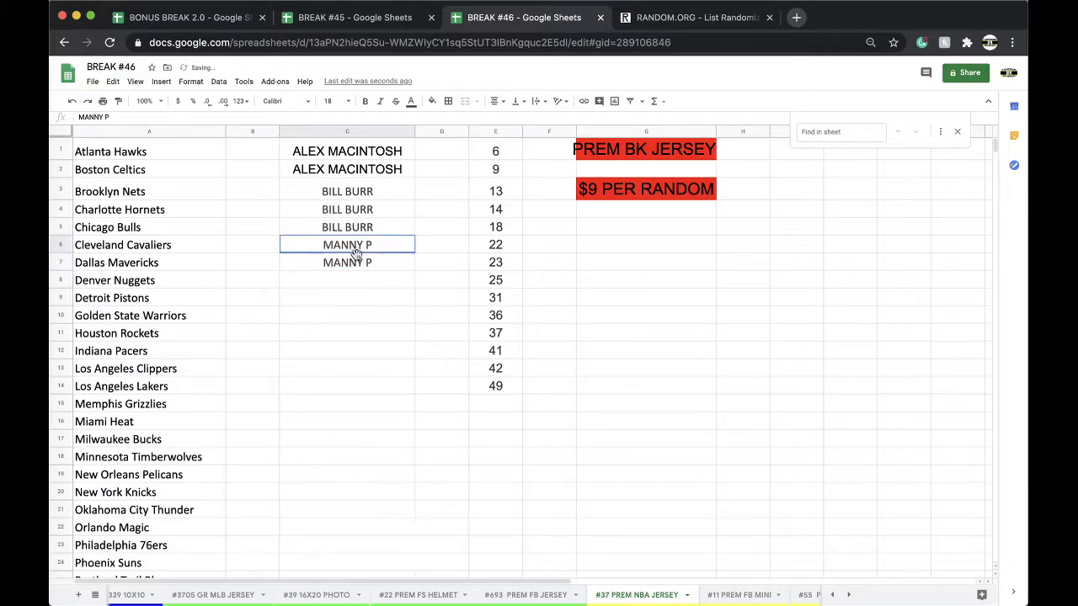
Shade C6:C7 yellow and go back to the #3705 GR MLB JERSEY sheet.
{"action": "left_click", "coordinate": [358, 257], "text": "shift"}
{"action": "left_click", "coordinate": [432, 101]}
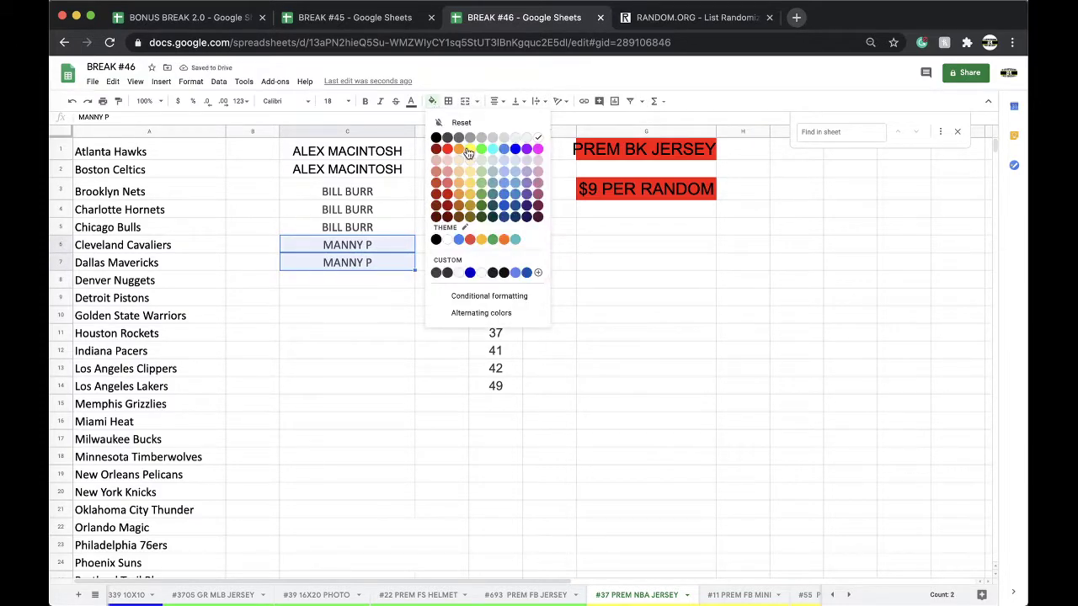
{"action": "left_click", "coordinate": [469, 151]}
{"action": "left_click", "coordinate": [217, 594]}
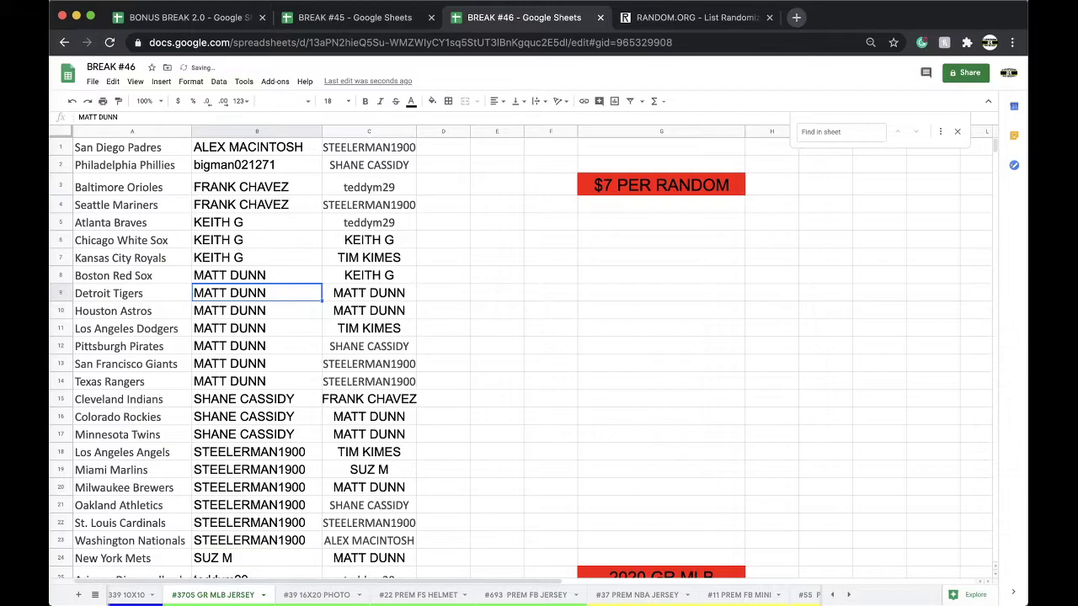